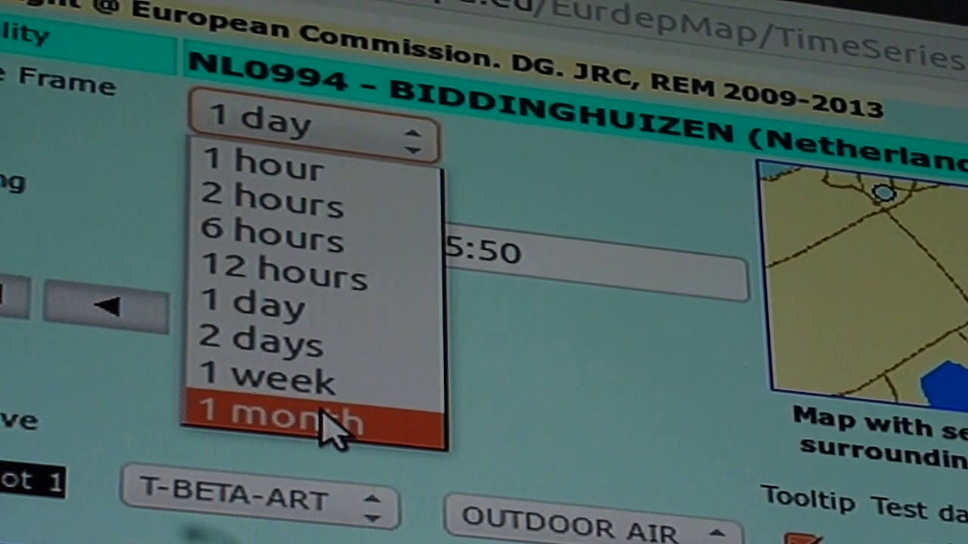
click(326, 423)
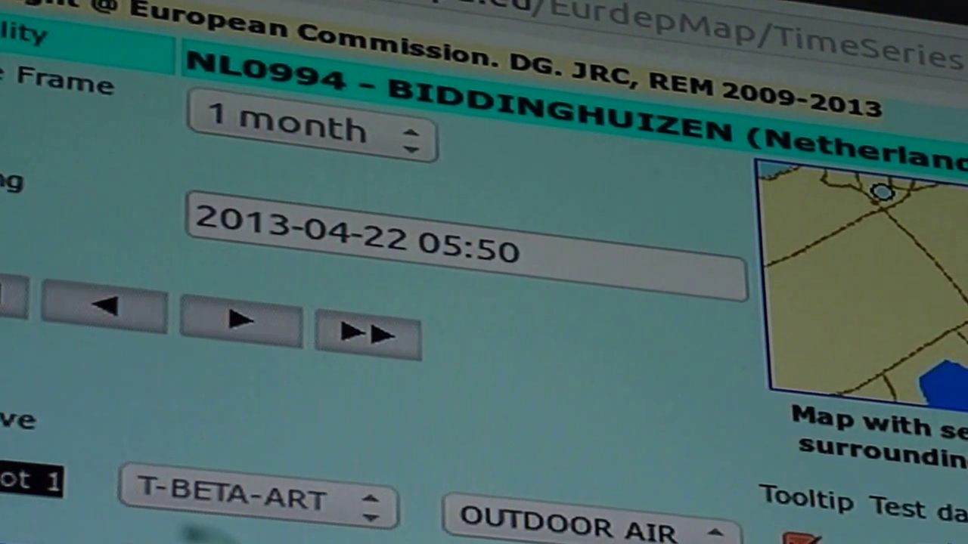